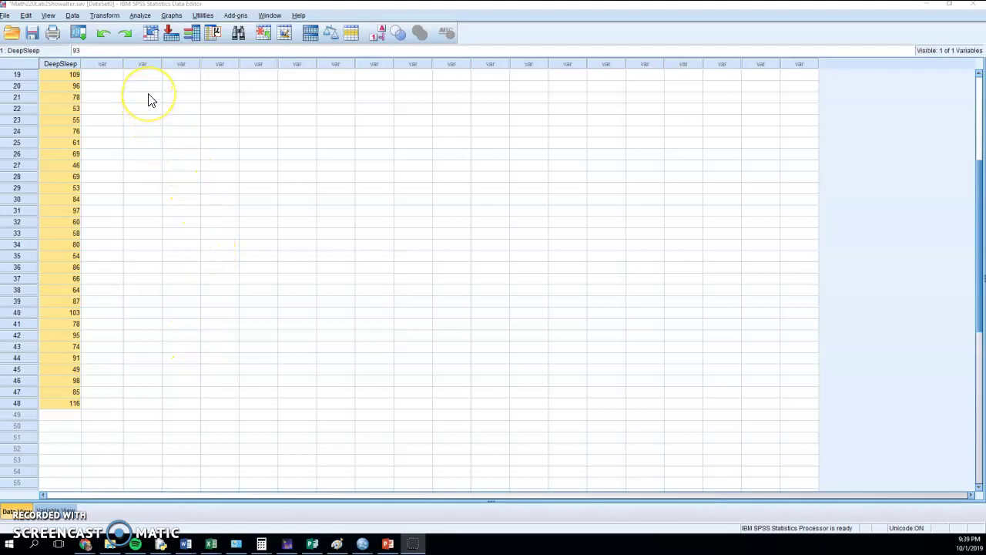
Step: Run a one-sample t-test on Minutes per night against test value 90 (t = -4.757, df 47)
left_click(139, 16)
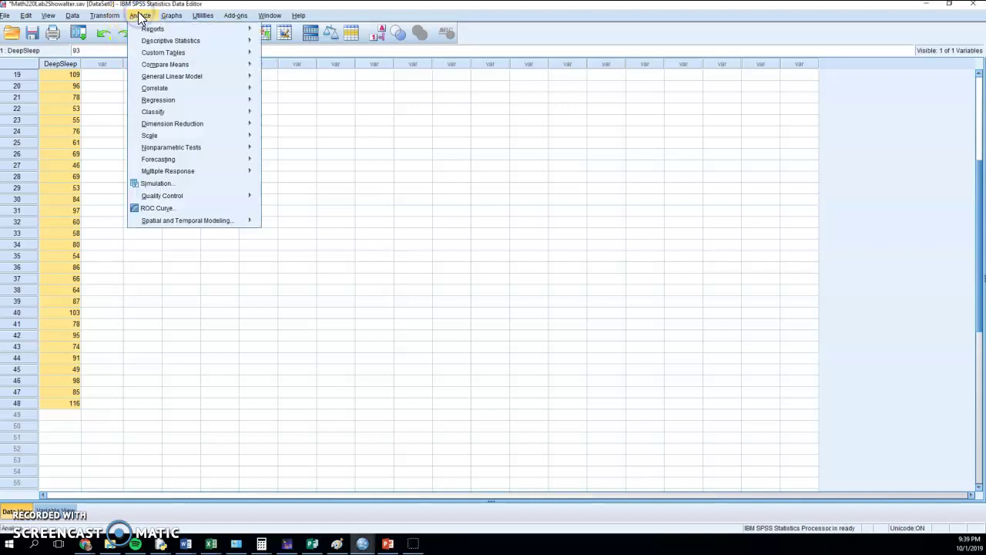
mouse_move(159, 66)
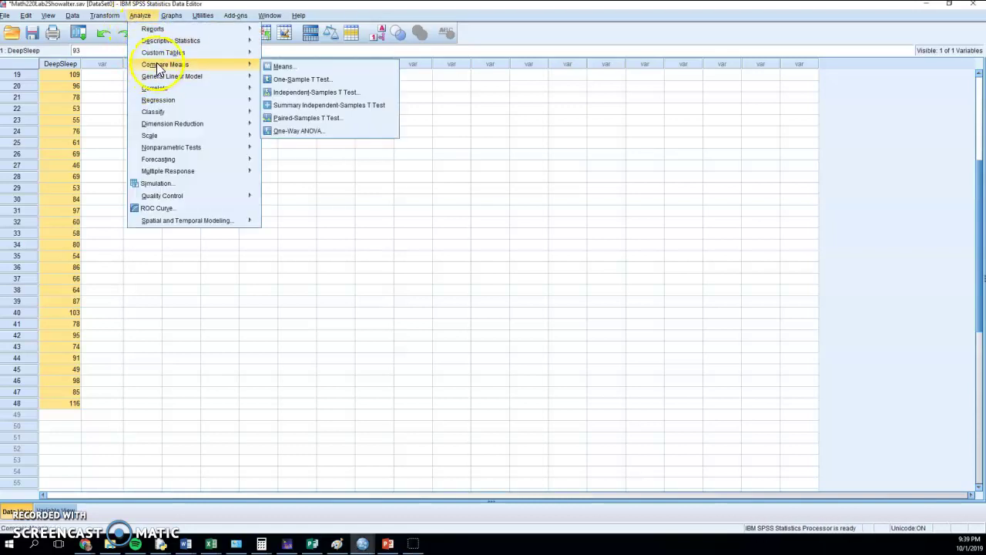
left_click(304, 80)
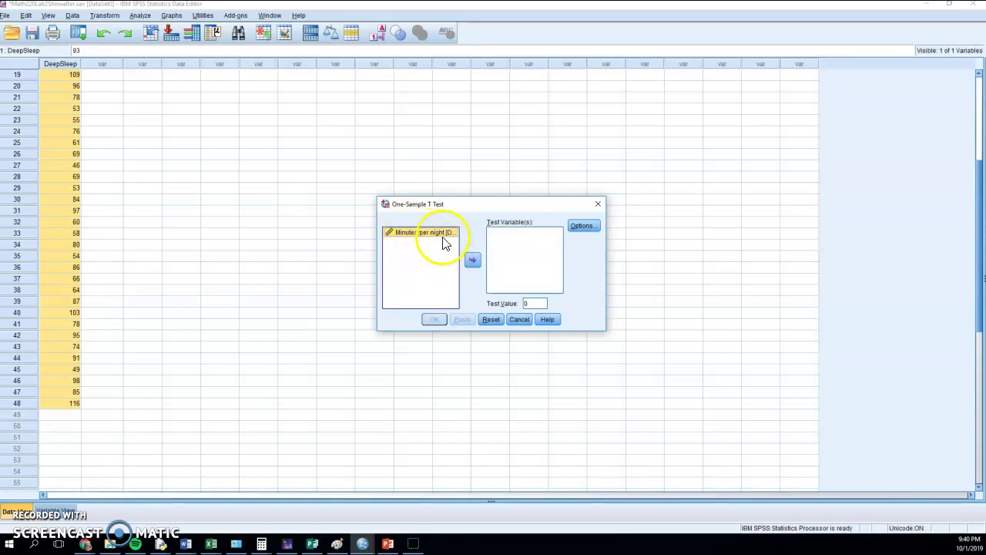
left_click(473, 259)
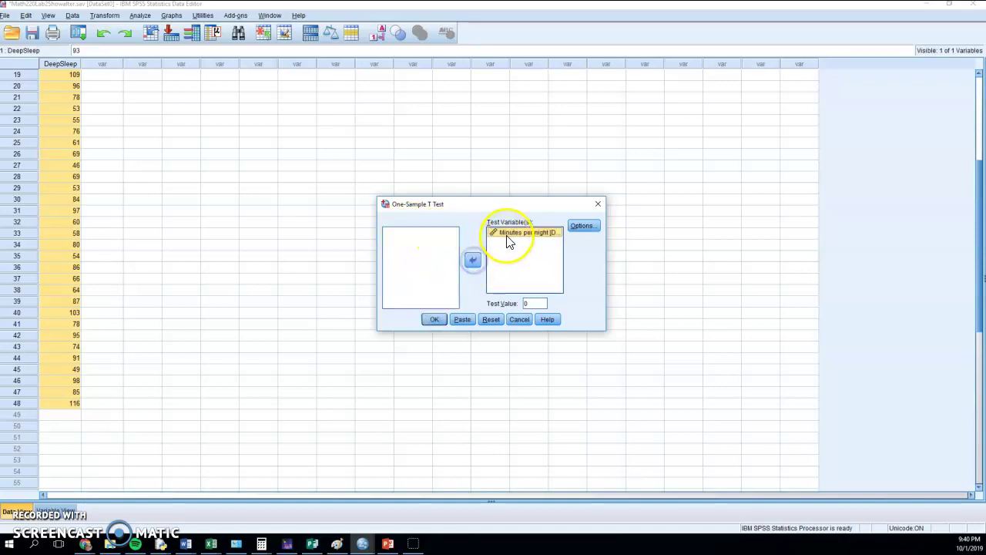
double_click(538, 303)
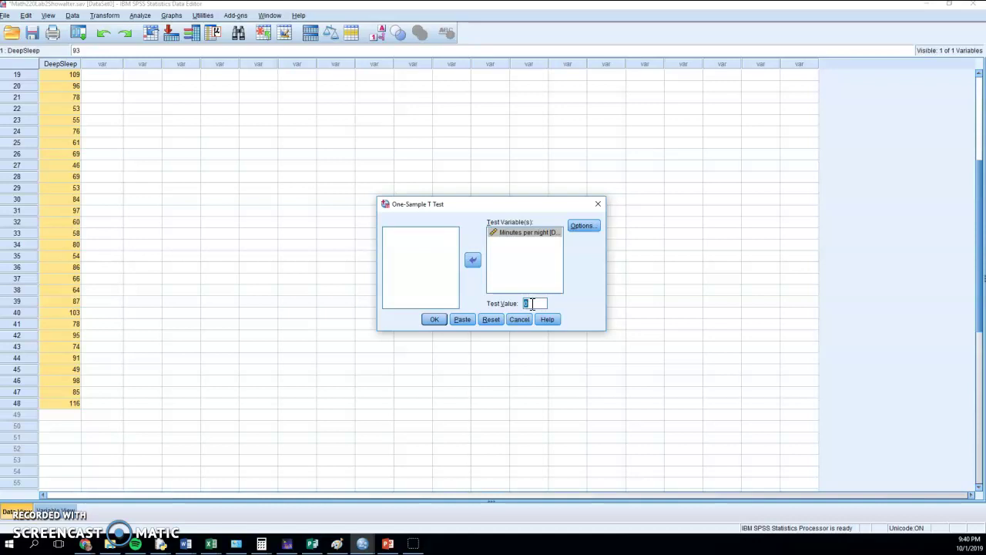
mouse_move(531, 304)
left_mouse_down()
mouse_move(522, 306)
mouse_move(542, 306)
left_mouse_up()
left_click(437, 319)
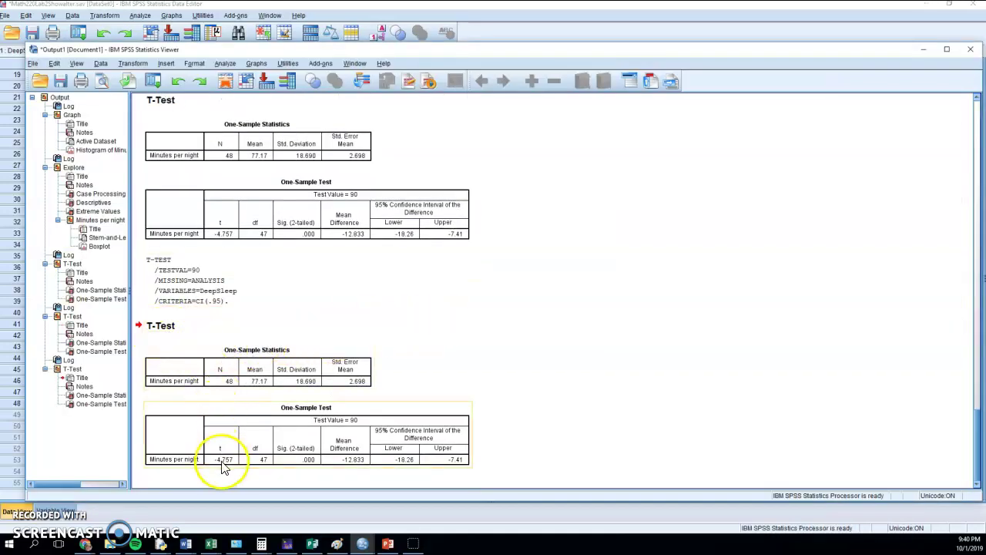
Step: Select the newest One-Sample Statistics table in the SPSS output
left_click(243, 356)
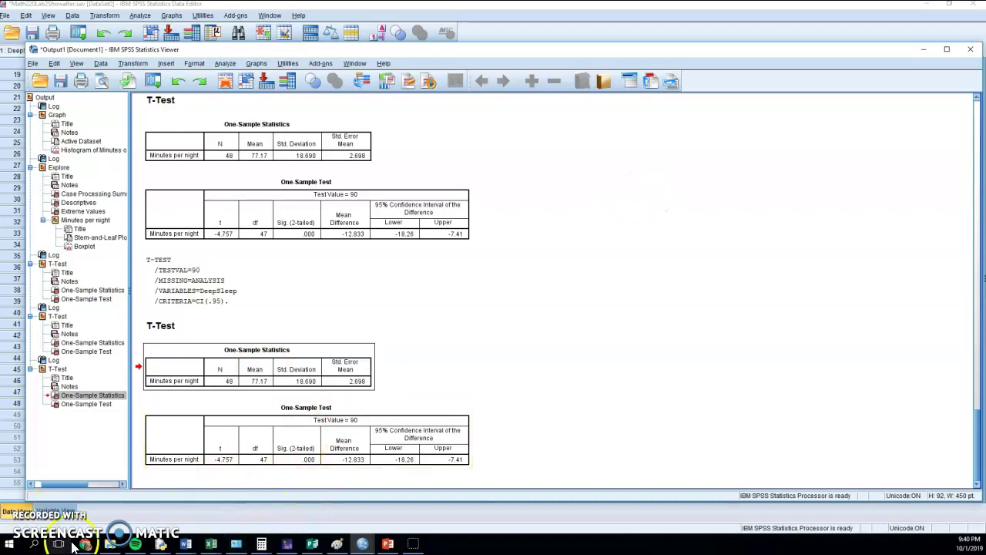
Step: Paste the statistics table under Step 7 in the Doc, undo it, and return to the SPSS output
mouse_move(85, 544)
left_click(307, 501)
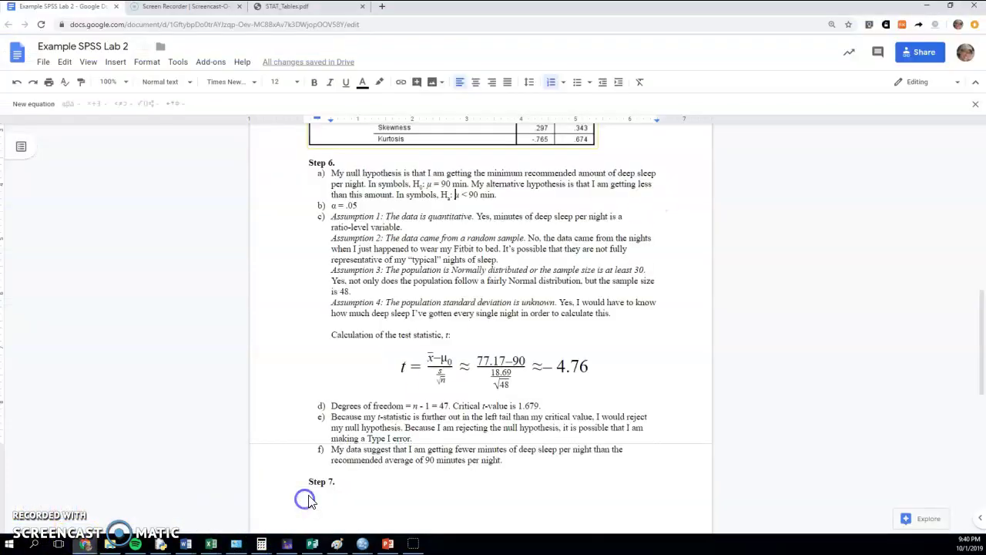
left_click(407, 474)
type("One-Sample Statistics N\tMean\tStd. Deviation\tStd. Error Mean Minutes per night\t48\t77.17\t18.690\t2.698")
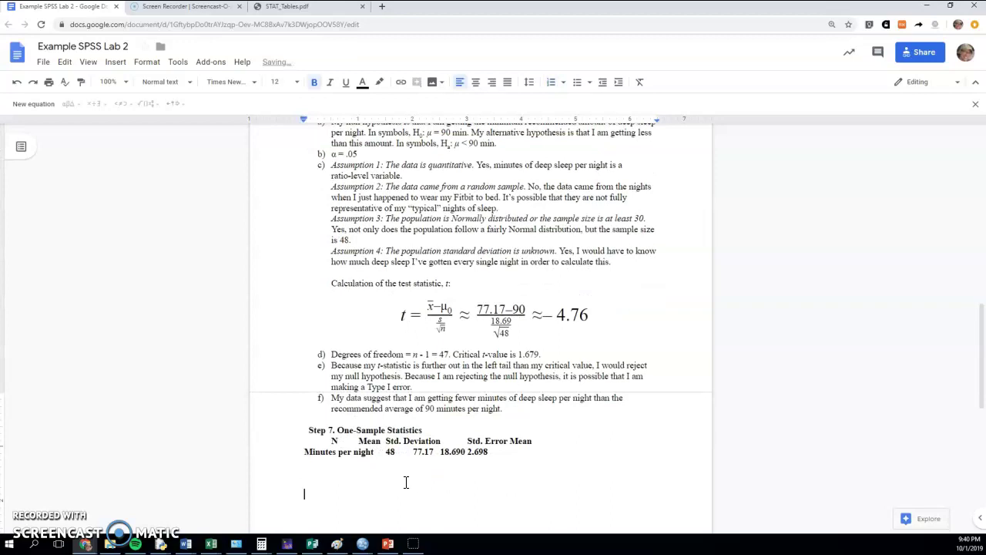
key("ctrl+z")
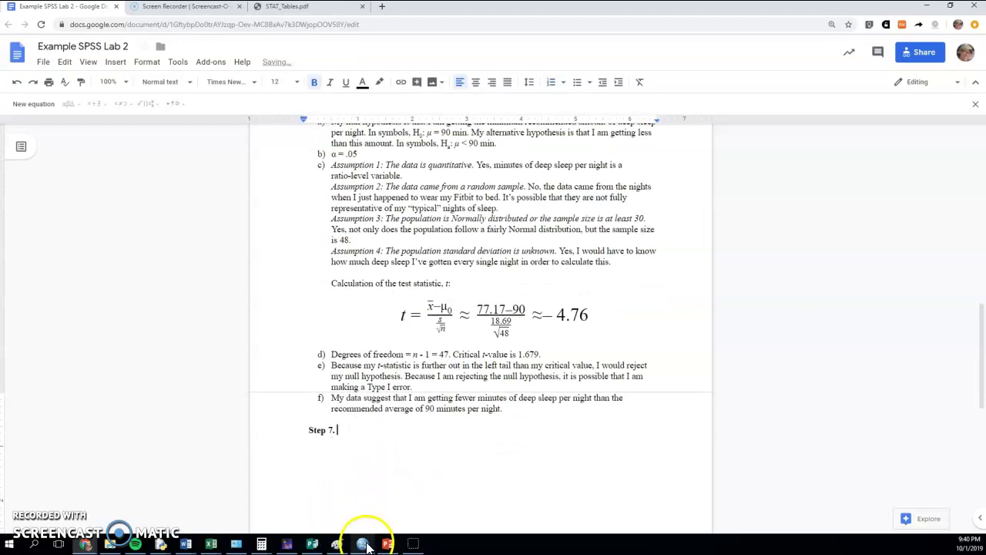
mouse_move(367, 546)
left_click(390, 502)
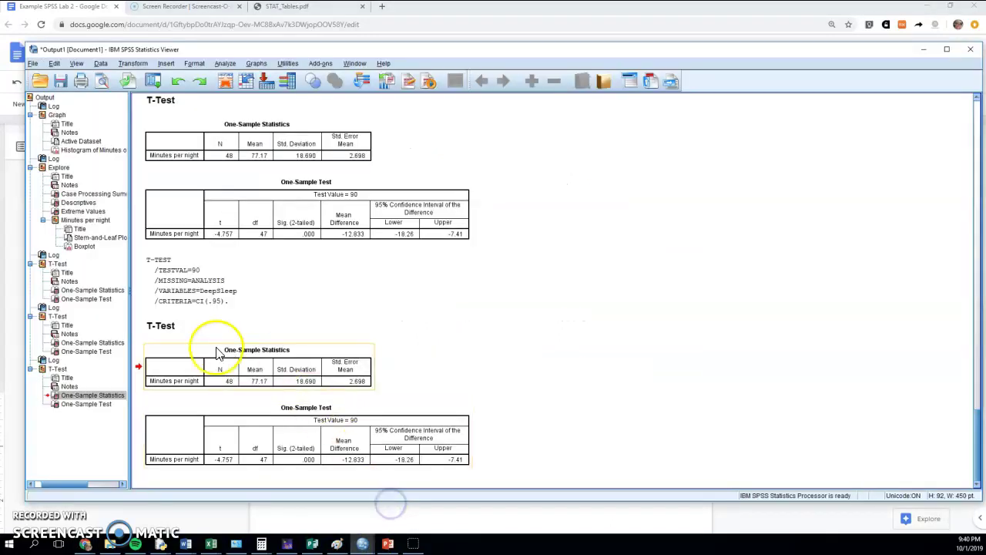
Step: Snip the latest One-Sample Statistics and One-Sample Test tables with Snipping Tool
left_click(312, 491)
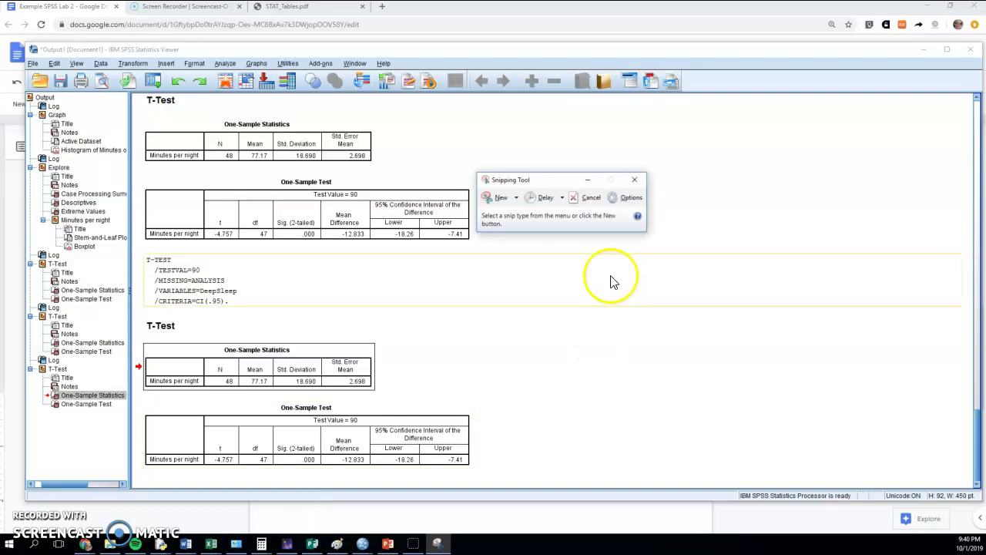
left_click(497, 191)
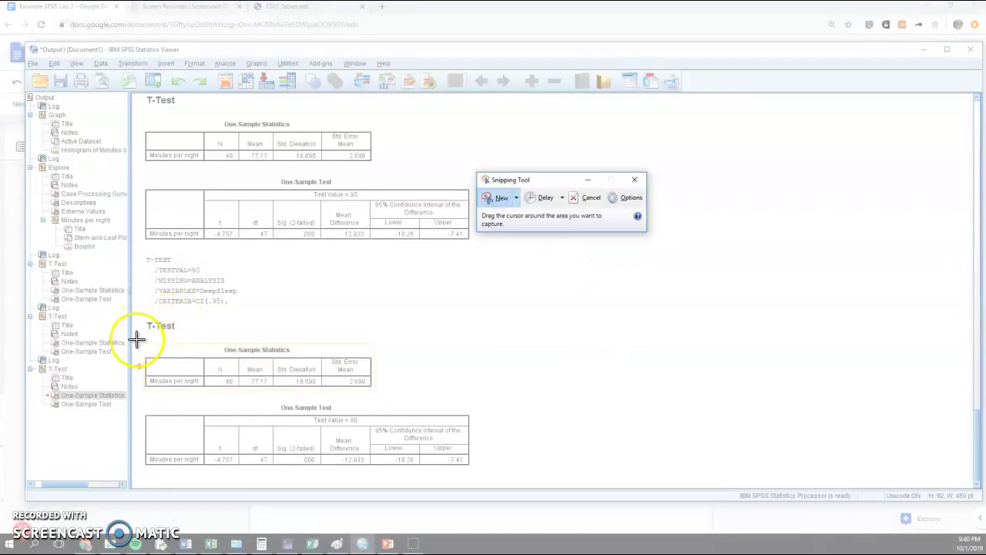
left_click_drag(136, 339, 491, 477)
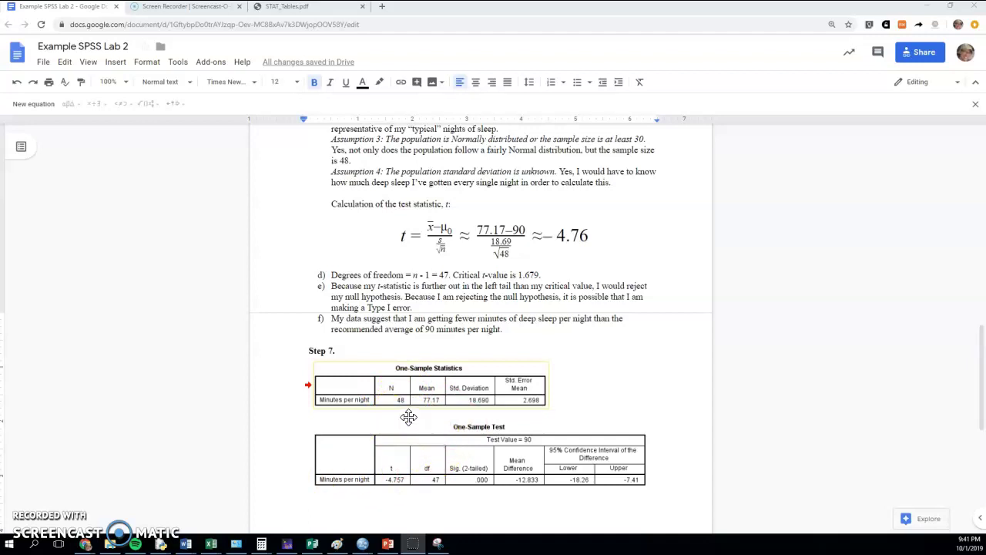
scroll(409, 417, "down", 2)
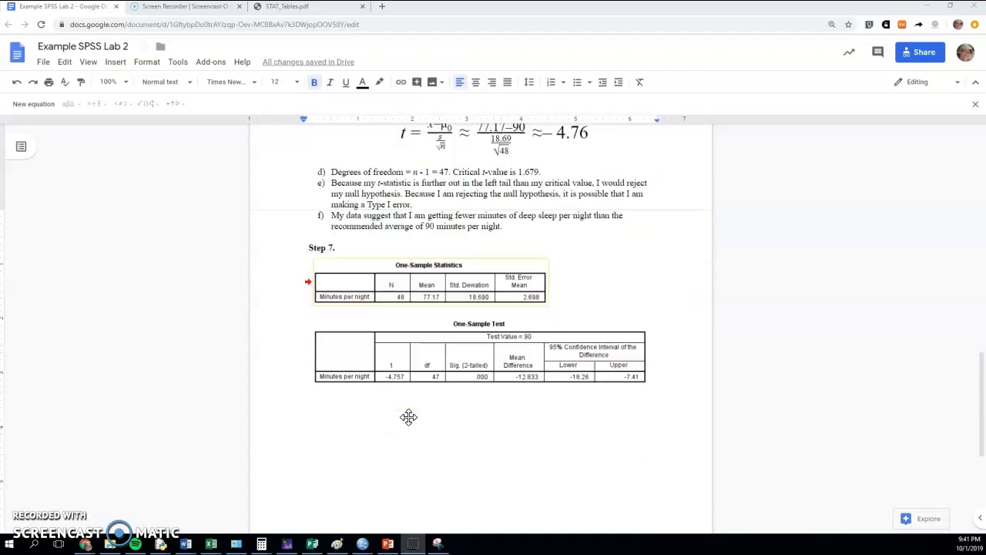
scroll(408, 416, "up", 1)
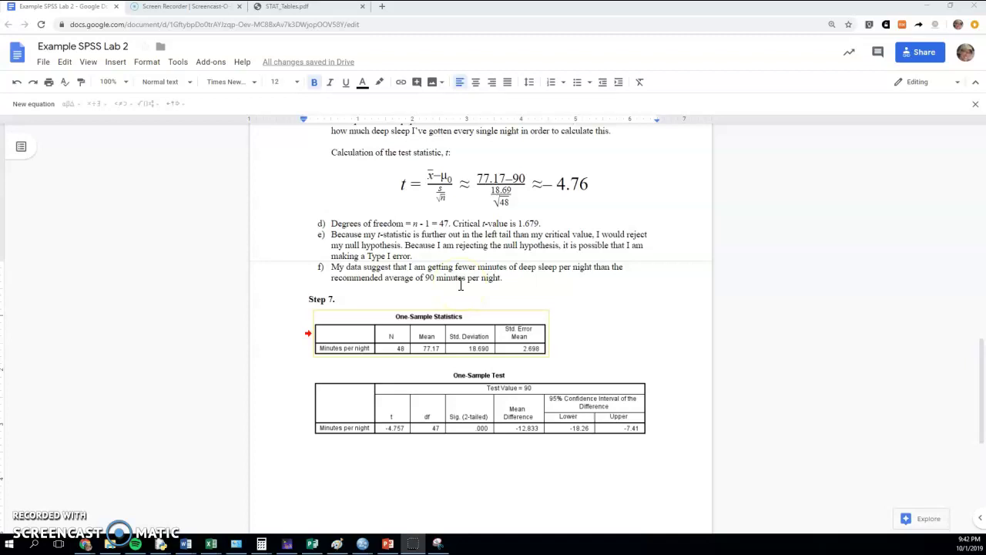
Step: Below the Step 7 tables, write that SPSS matched the hand-calculated t and the result was significant
left_click(385, 454)
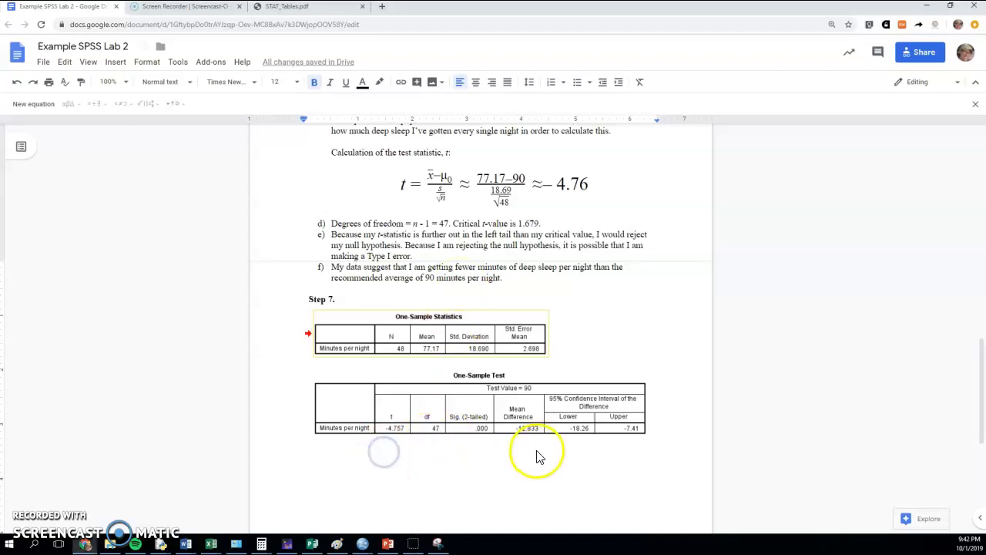
key("Return")
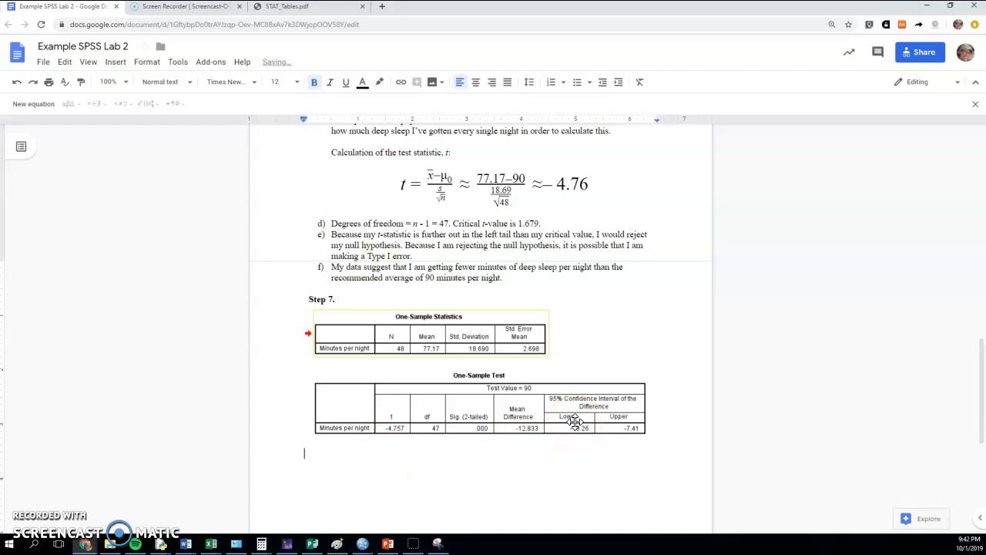
type("My")
key("BackSpace")
key("BackSpace")
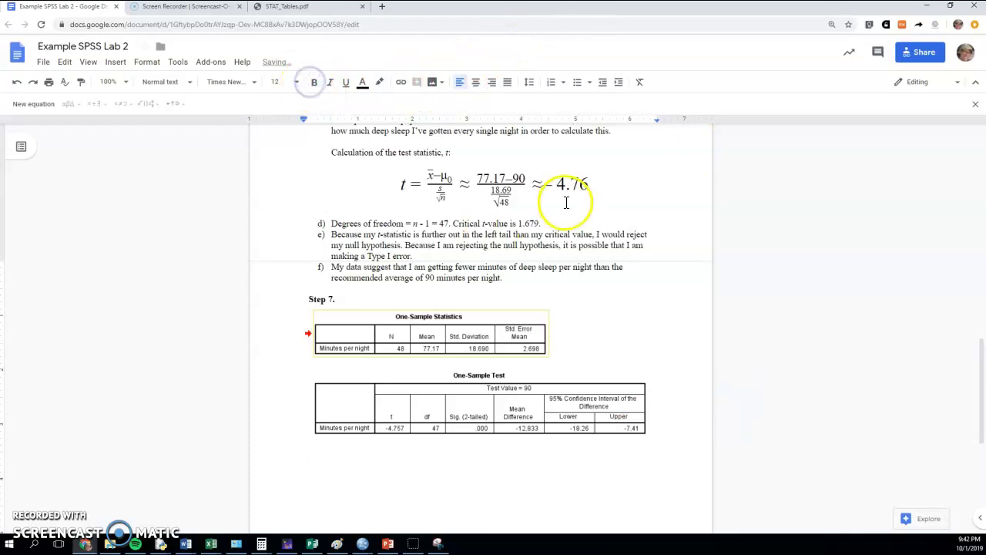
type("My SPSS output matched the t s")
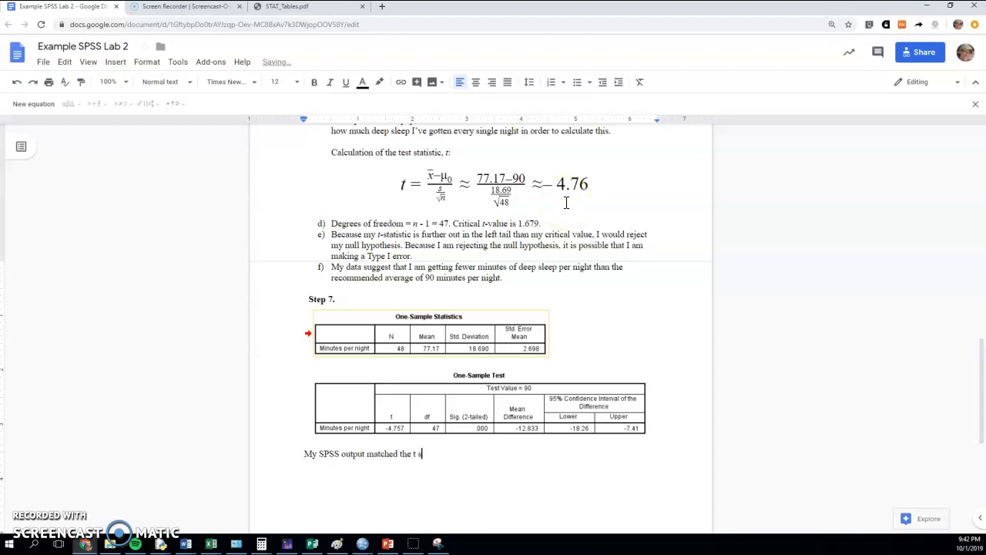
type("that I calculated by hand. My p-value is")
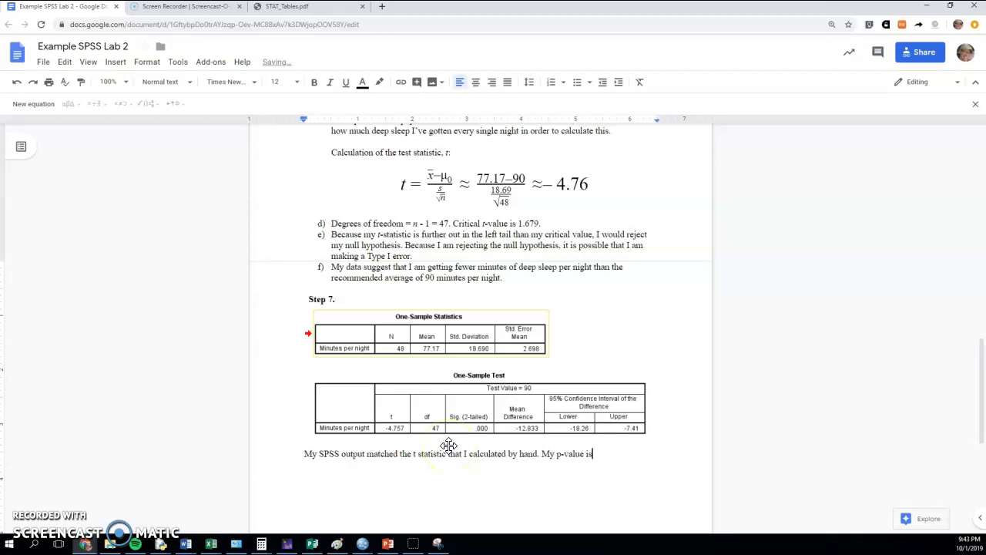
key("BackSpace")
key("BackSpace")
key("BackSpace")
key("BackSpace")
key("BackSpace")
key("BackSpace")
key("BackSpace")
type("ificant (p < .001).")
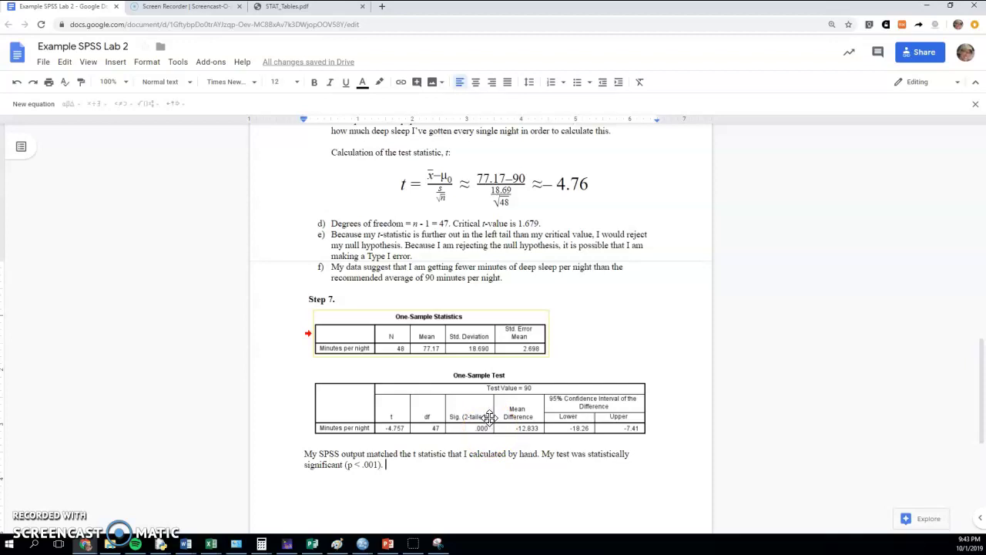
Step: Italicize the p symbol in '(p < .001)' in the Step 7 sentence
left_click(483, 425)
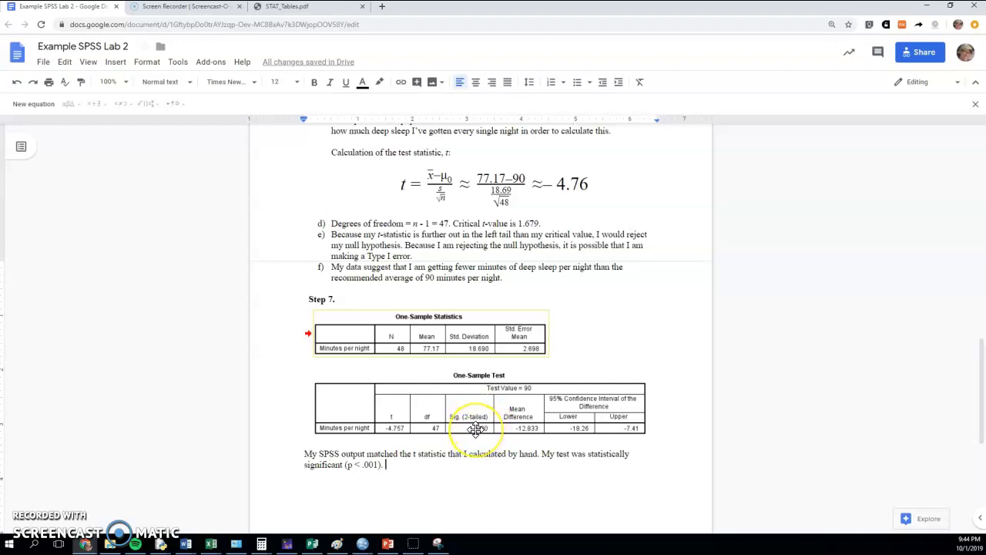
double_click(347, 465)
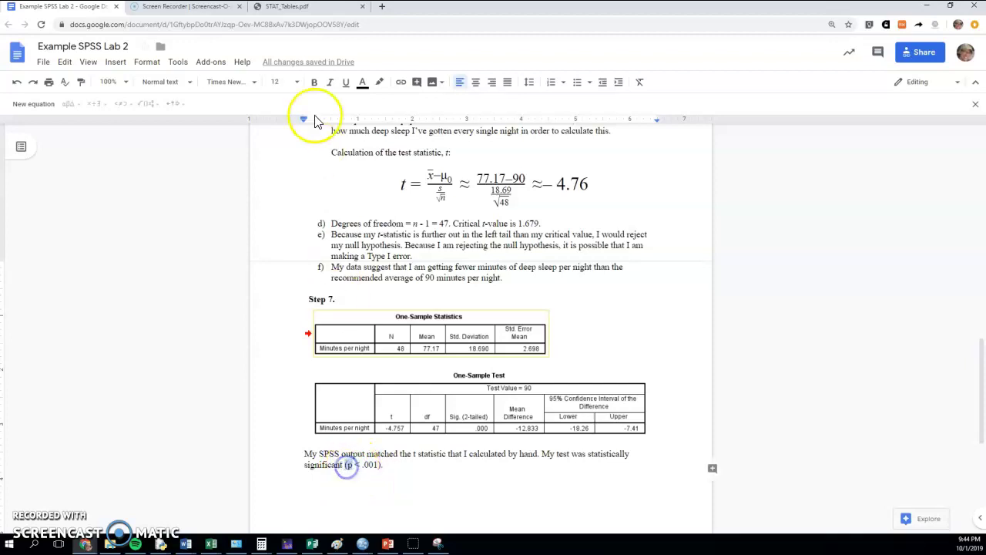
left_click(330, 82)
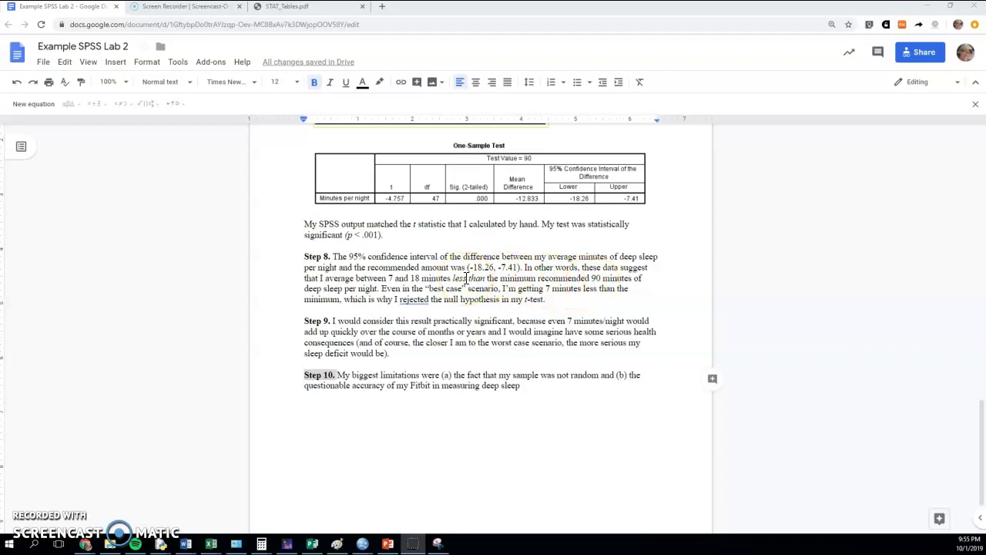
Step: Scroll up to the Step 5 Descriptives table showing the 77.17-minute mean
scroll(493, 262, "up", 15)
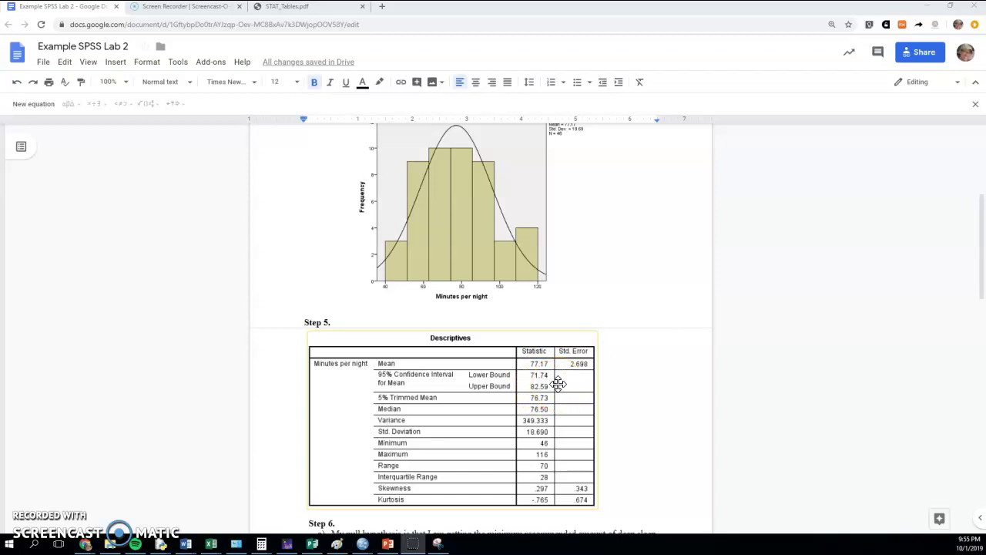
Step: Scroll from the Step 5 Descriptives down to Step 7's tables and the Step 8–10 paragraphs
scroll(558, 384, "down", 10)
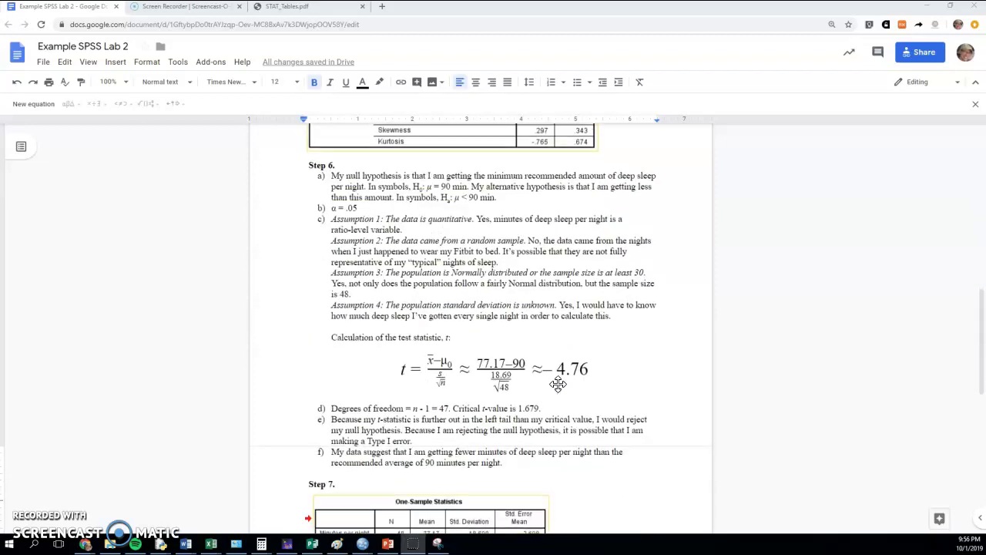
scroll(558, 384, "up", 12)
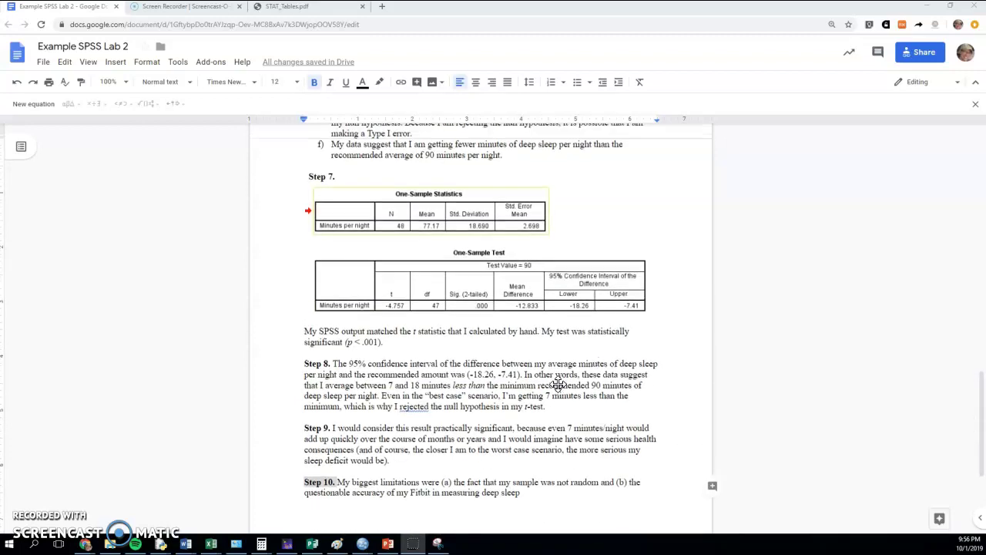
left_click(548, 391)
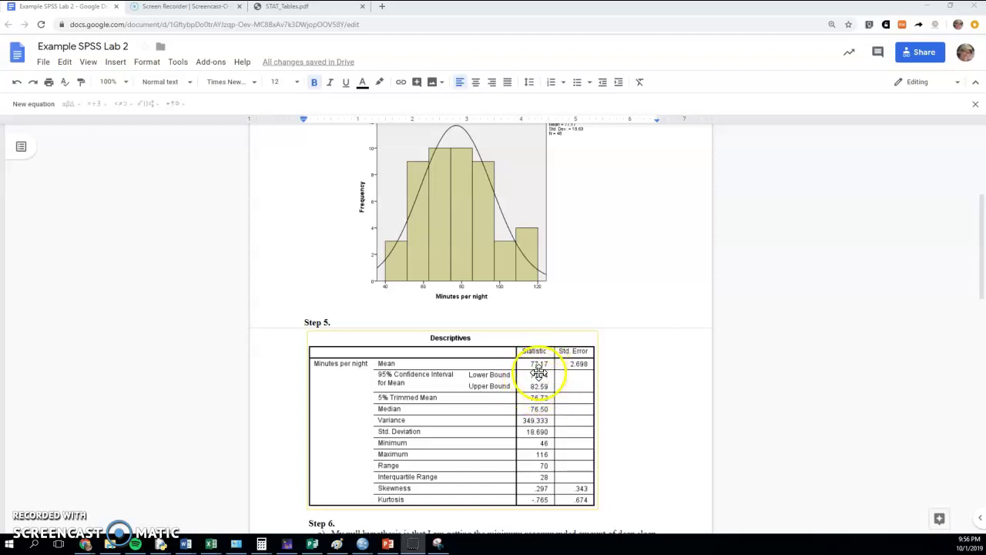
scroll(484, 379, "down", 4)
scroll(484, 379, "down", 6)
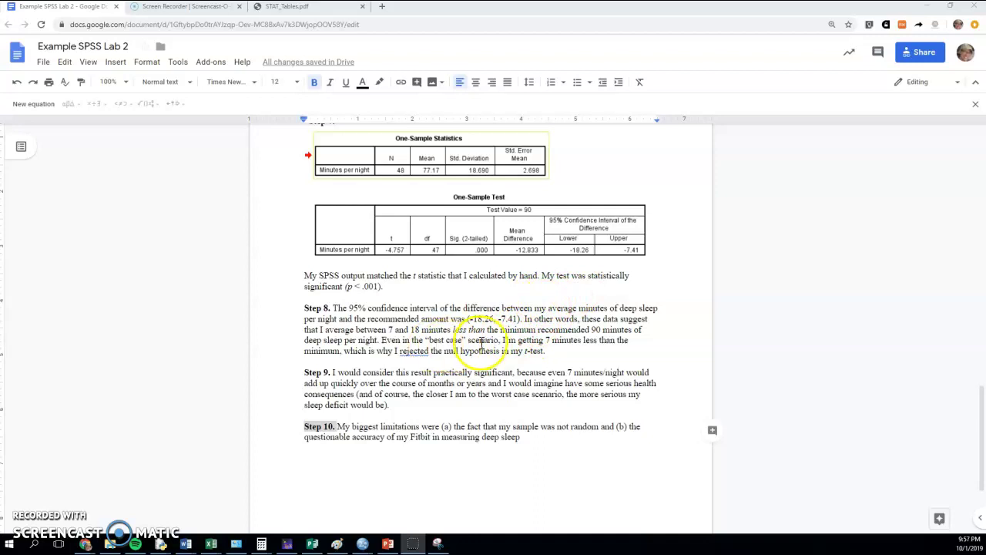
scroll(487, 342, "up", 1)
scroll(486, 342, "up", 5)
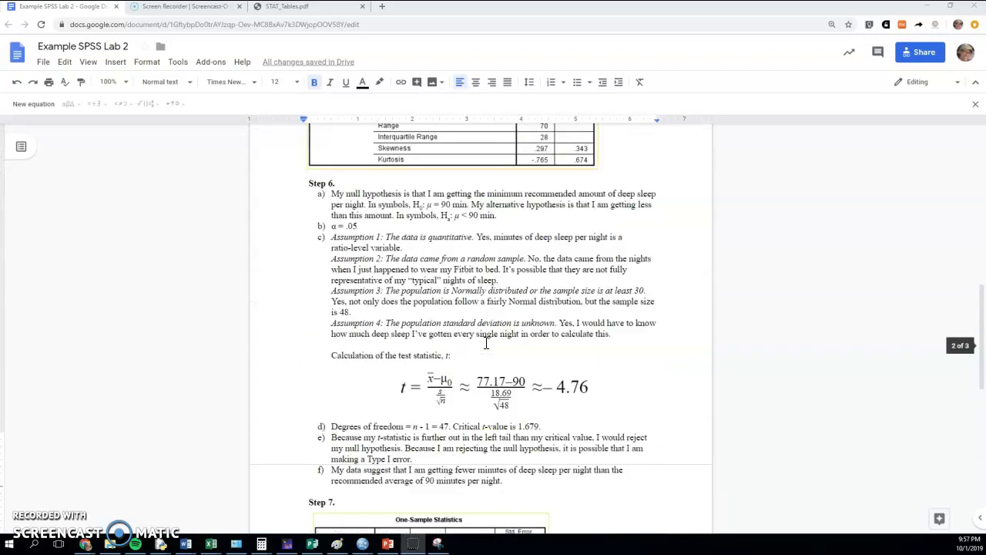
scroll(470, 432, "down", 4)
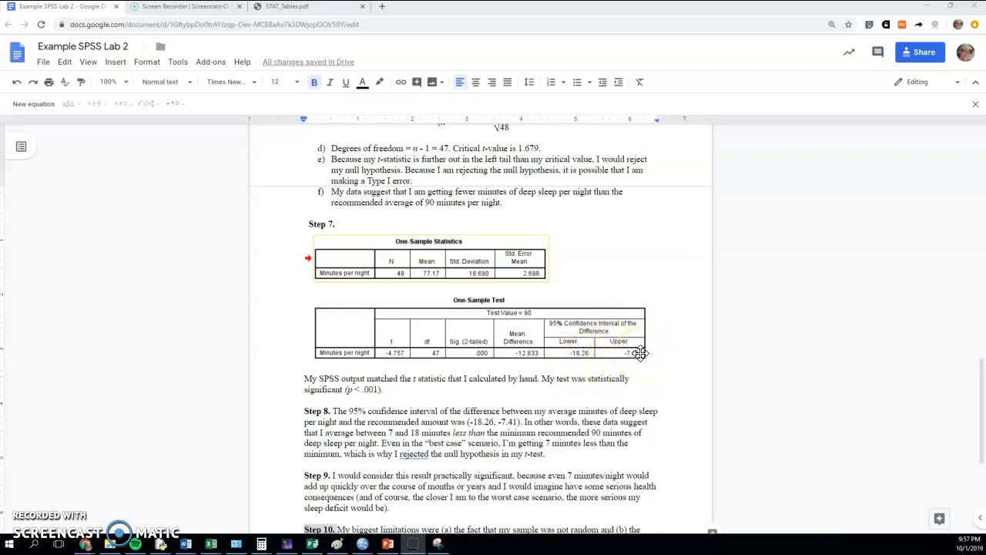
scroll(621, 356, "up", 2)
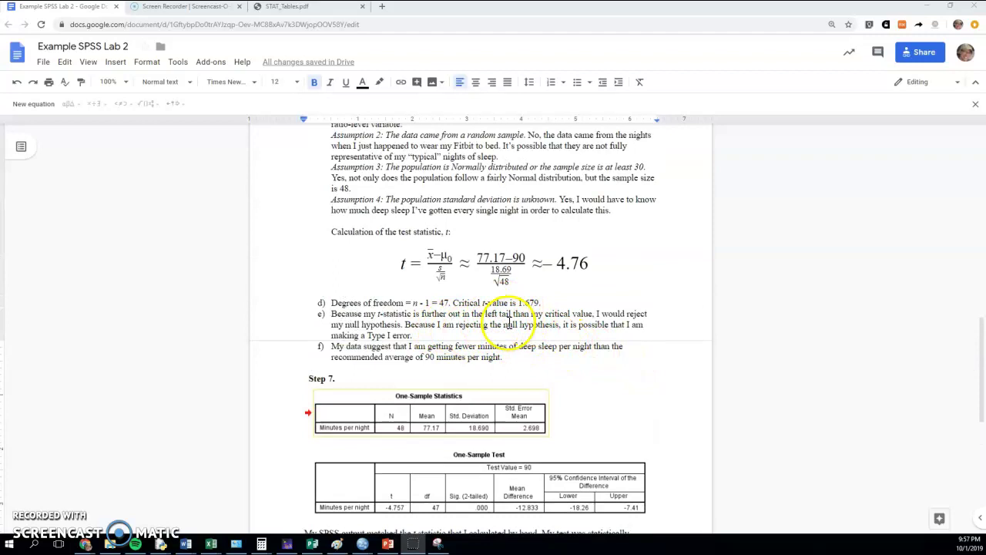
scroll(508, 322, "down", 1)
scroll(508, 322, "down", 2)
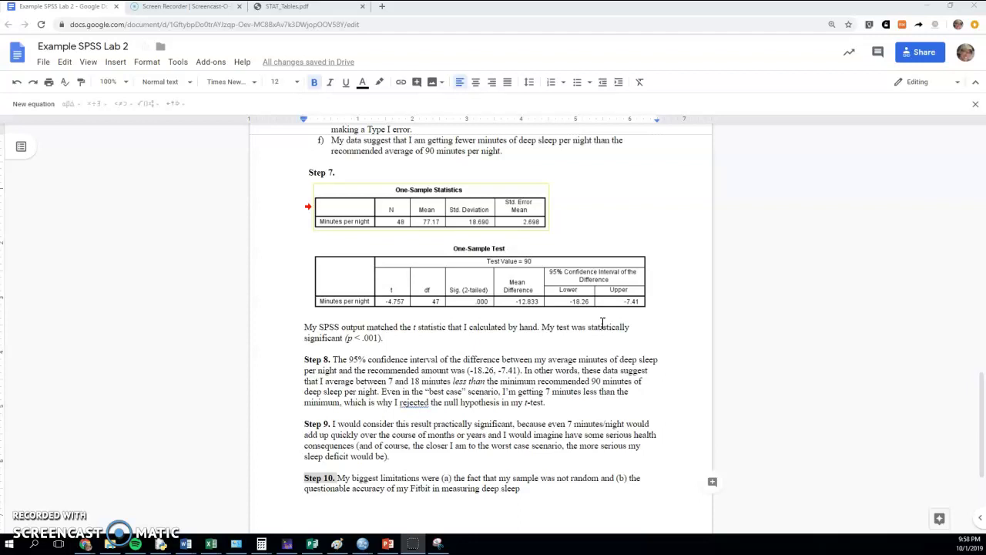
Step: Scroll back to the top of the report, showing Steps 1, 2 and the Step 4 histogram
scroll(614, 314, "up", 3)
scroll(554, 293, "up", 2)
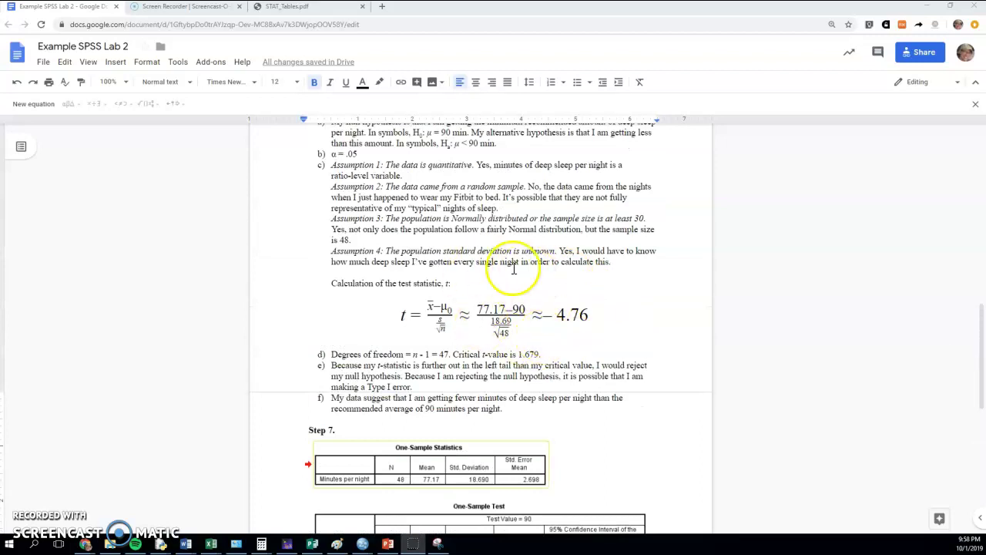
scroll(522, 314, "down", 2)
scroll(531, 316, "down", 3)
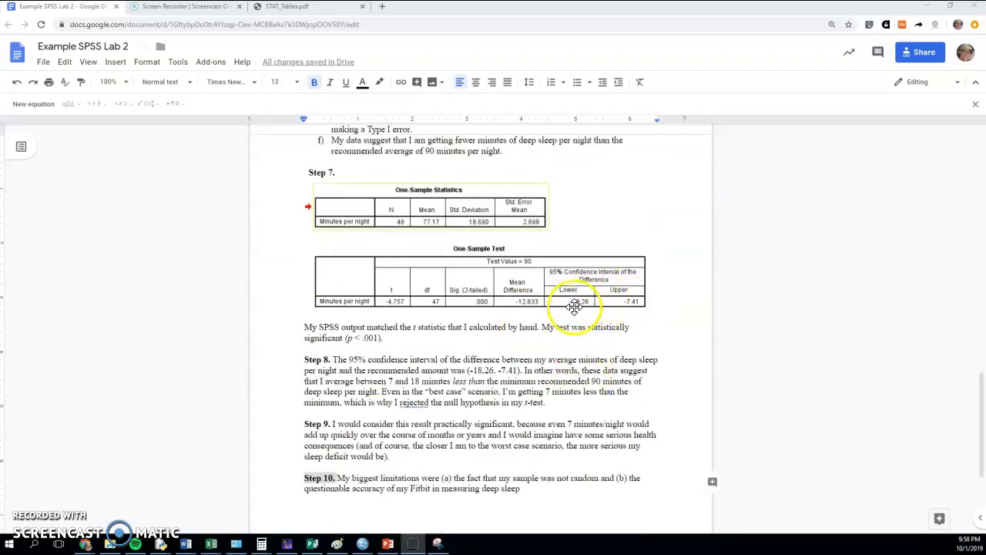
scroll(610, 315, "up", 5)
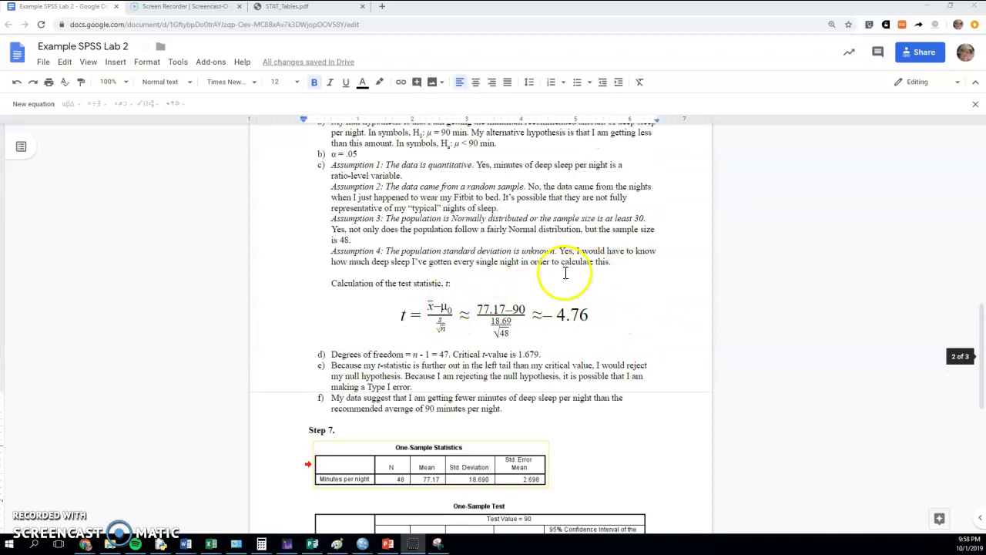
scroll(513, 297, "down", 5)
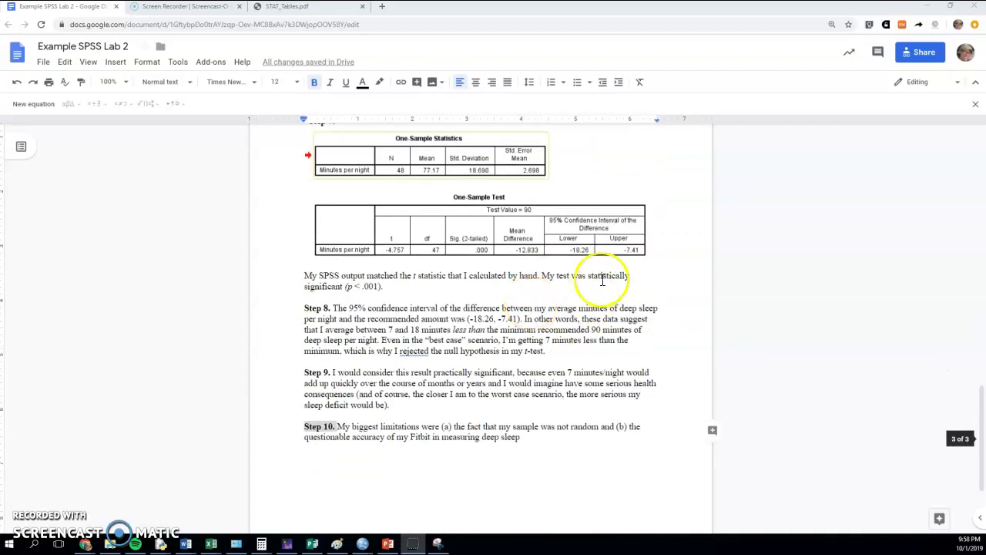
scroll(555, 276, "up", 5)
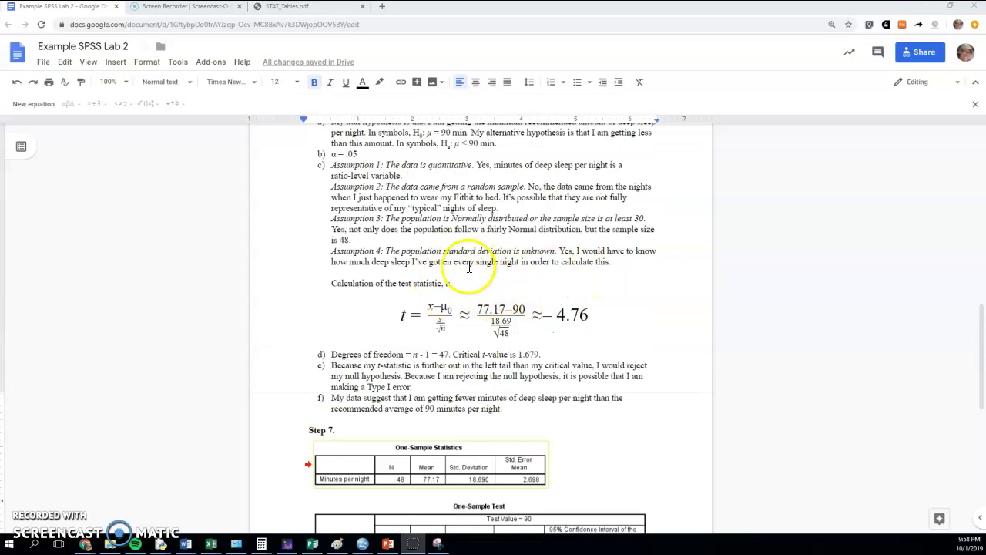
scroll(499, 312, "down", 3)
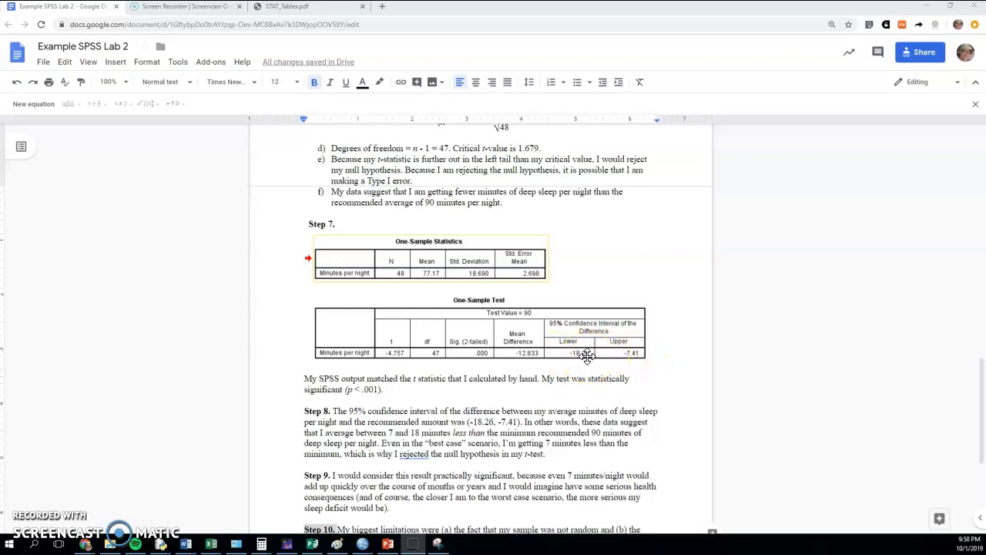
scroll(587, 354, "up", 3)
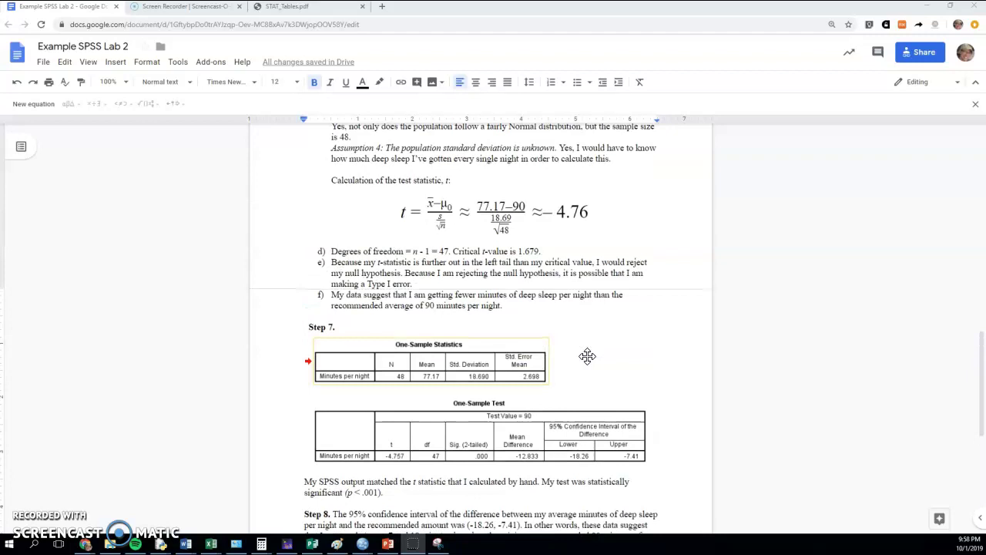
scroll(587, 354, "up", 2)
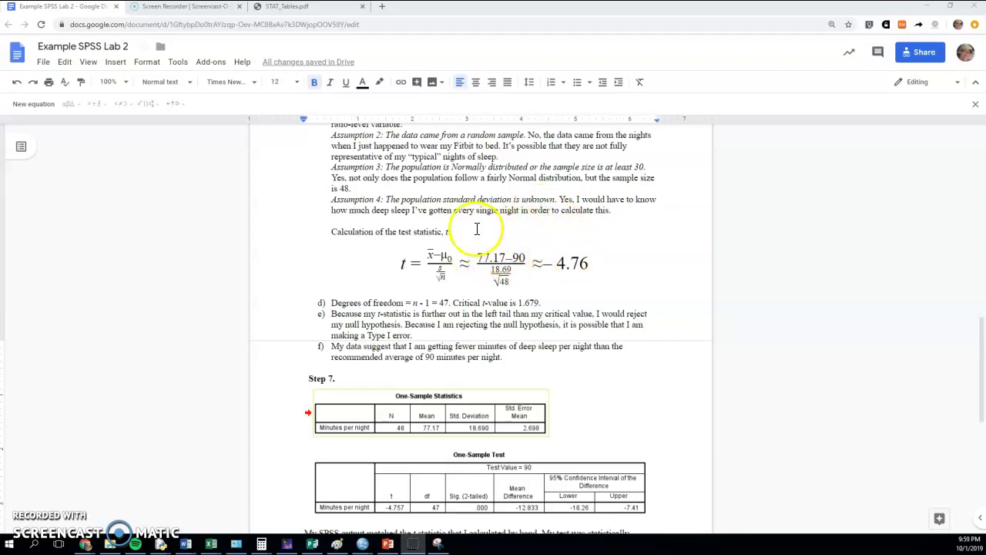
scroll(465, 255, "up", 4)
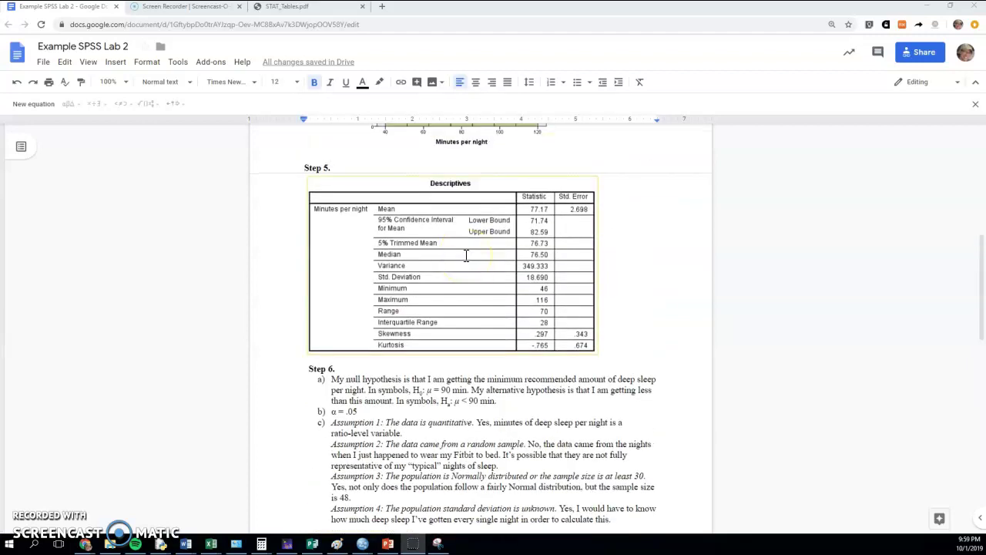
scroll(465, 255, "up", 5)
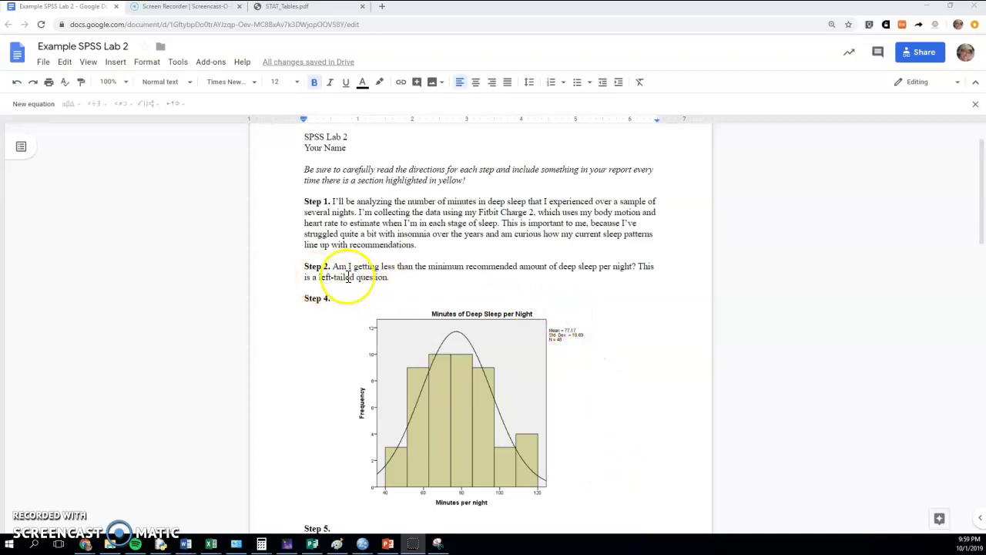
Step: Scroll down past Step 7's tables to the Step 8–10 interpretations on page 3
scroll(417, 304, "down", 20)
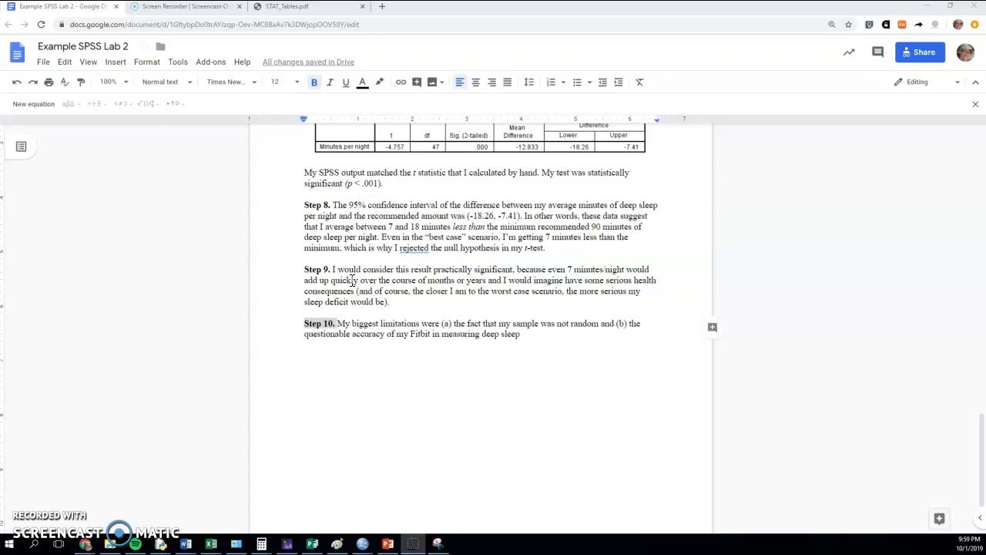
scroll(396, 165, "up", 5)
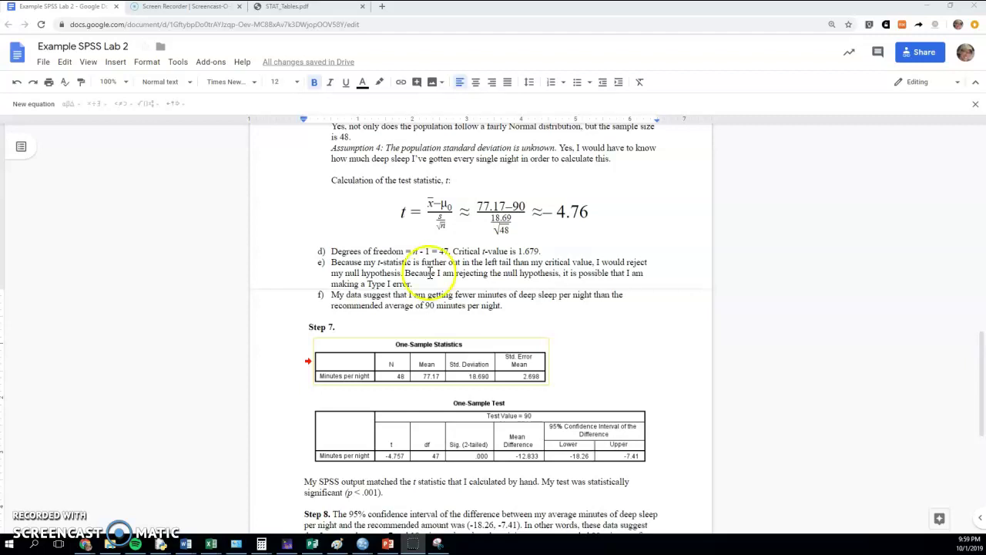
scroll(424, 278, "down", 5)
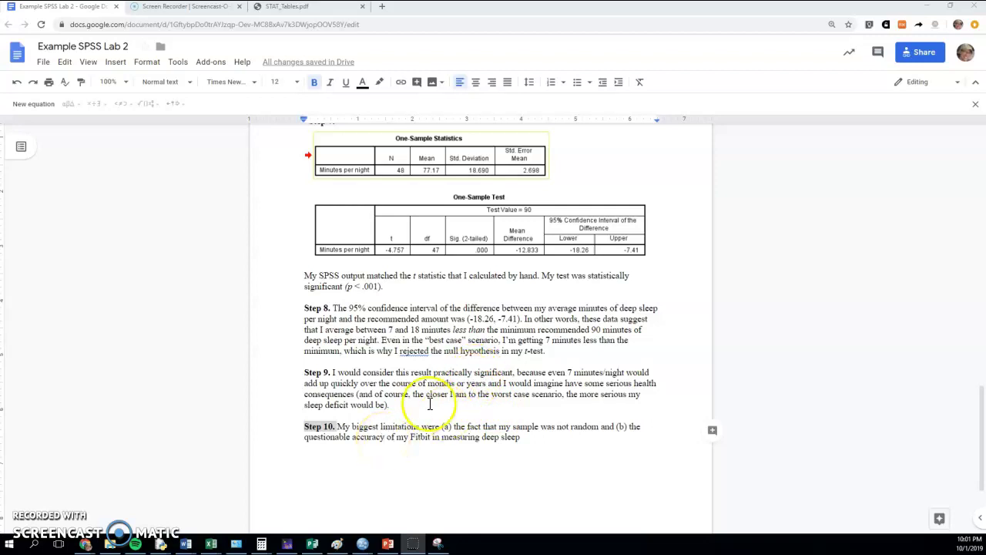
scroll(423, 408, "up", 5)
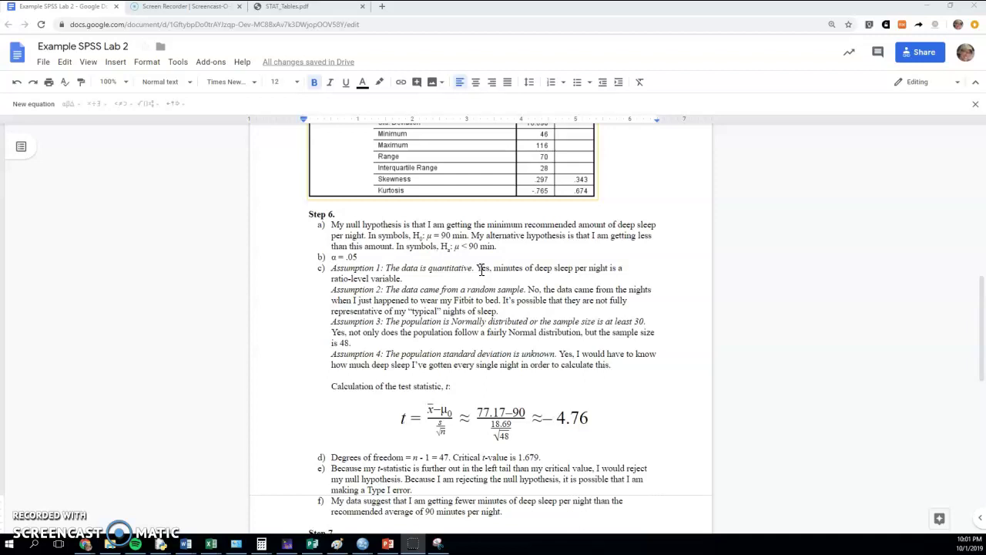
scroll(481, 269, "down", 8)
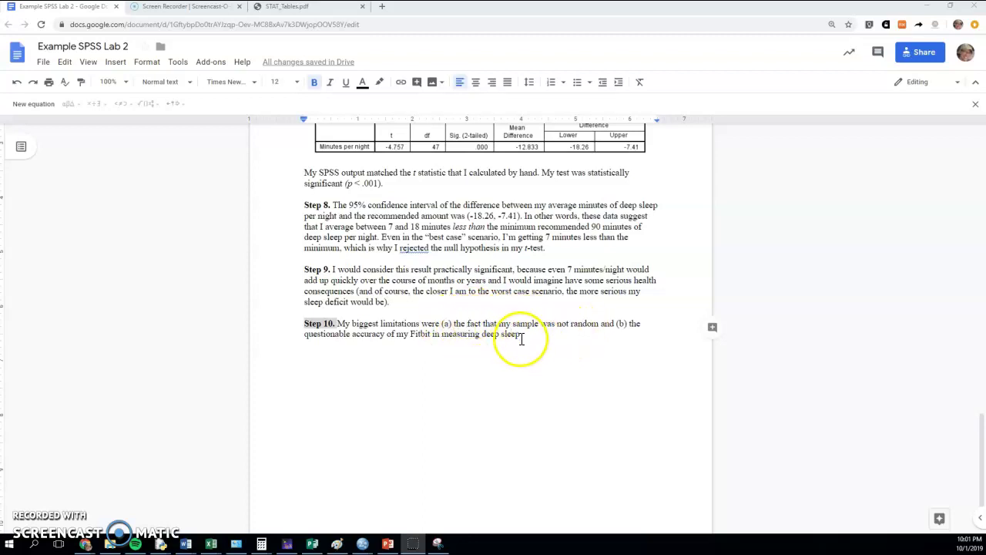
Step: Add a closing period after "deep sleep" at the end of the Step 10 limitations sentence
left_click(524, 336)
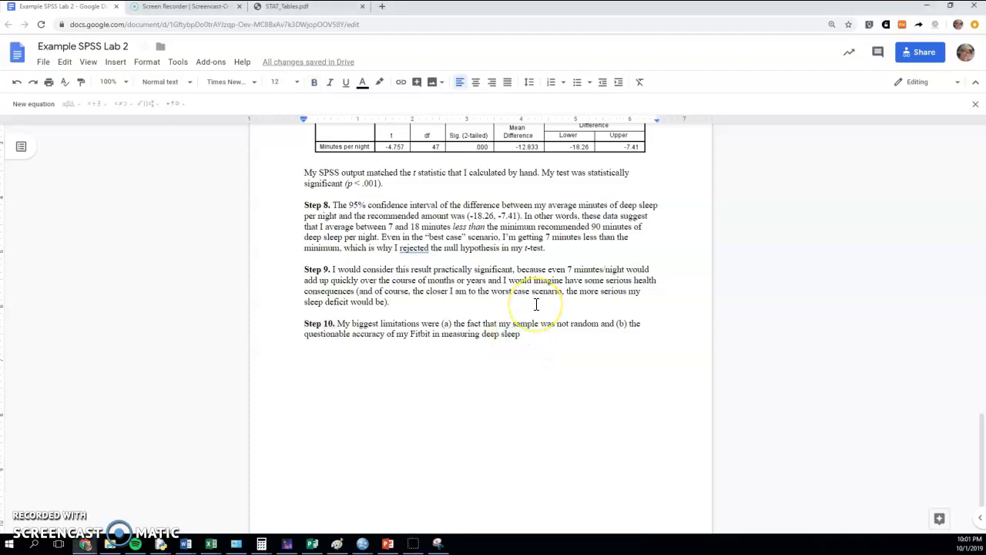
type(".")
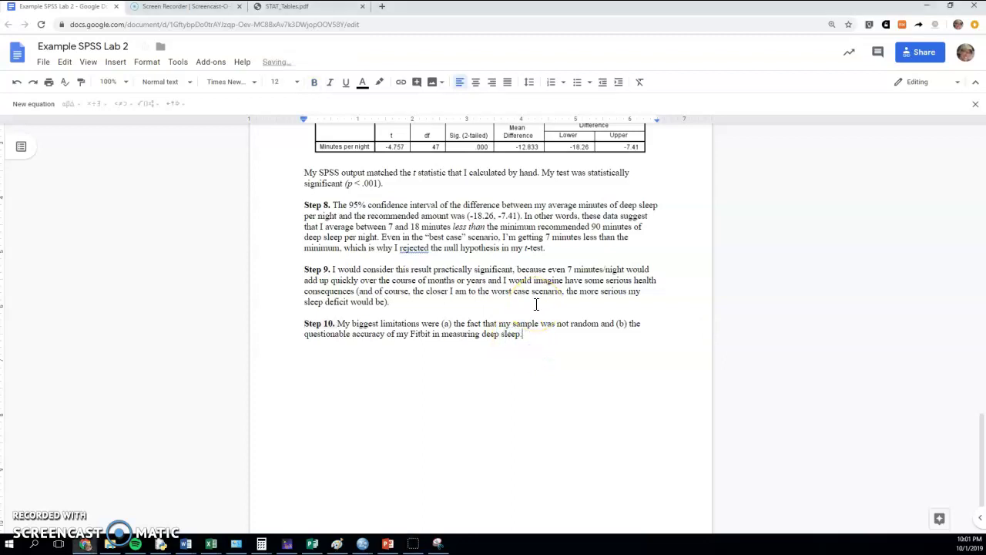